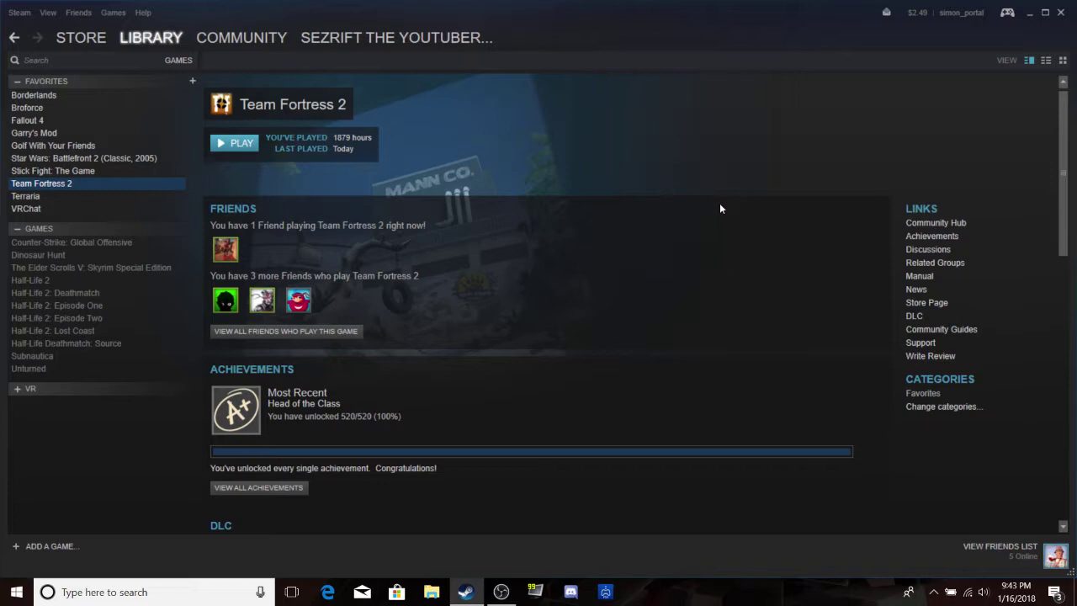
pyautogui.press('super')
pyautogui.write('xbox')
pyautogui.press('Escape')
pyautogui.scroll(-3, 630, 318)
pyautogui.scroll(-3, 629, 319)
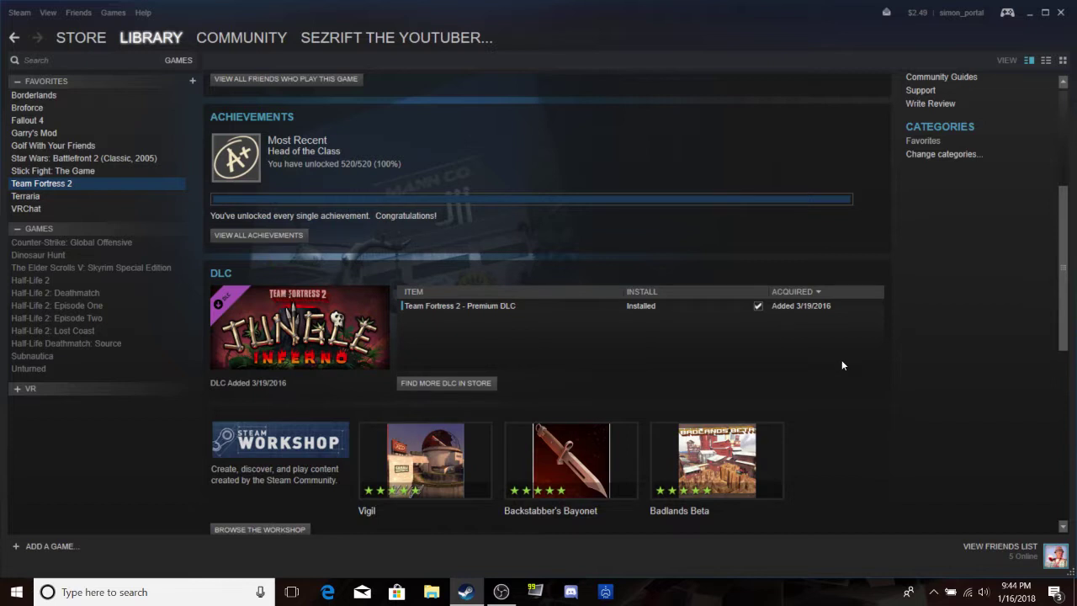
pyautogui.scroll(3, 911, 360)
pyautogui.scroll(3, 911, 360)
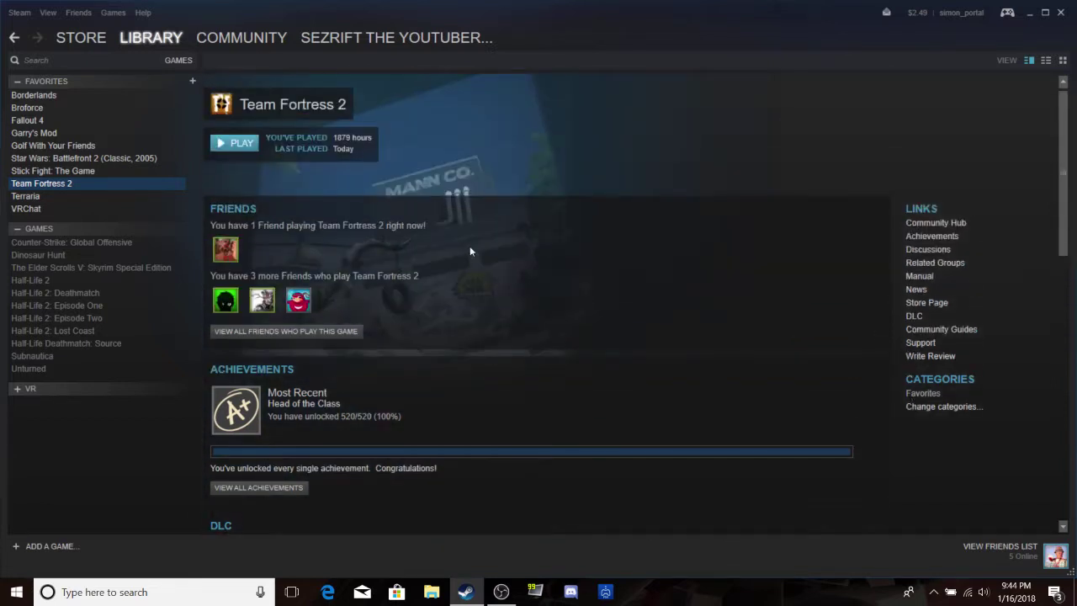